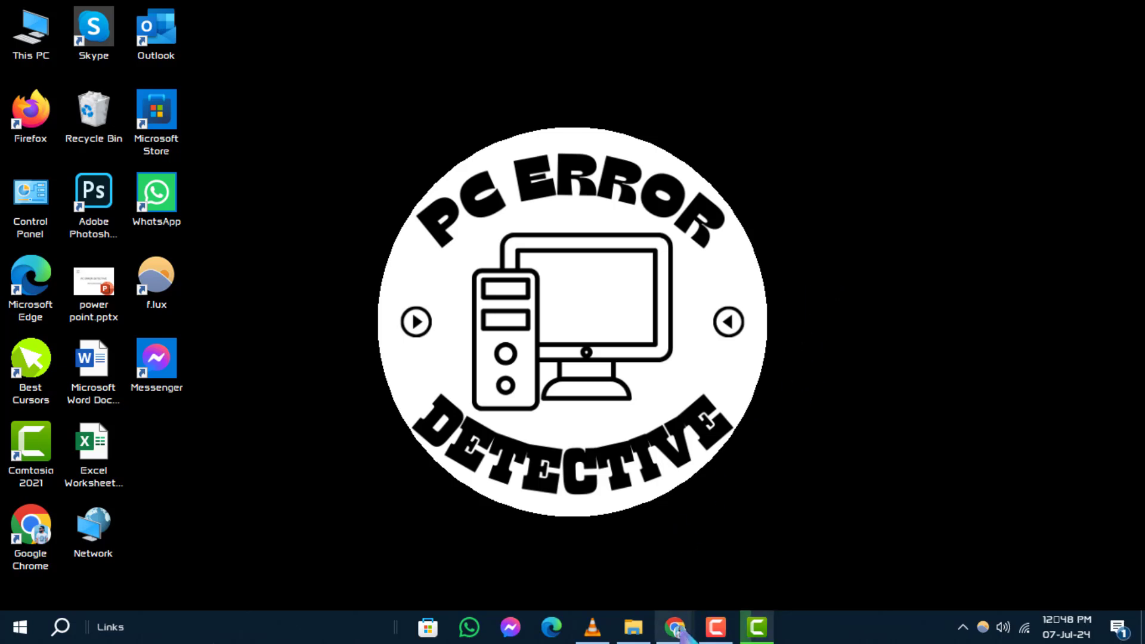
# Step: Bring Chrome up on the Google homepage, opening and dismissing the three-dot menu twice
pyautogui.click(677, 628)
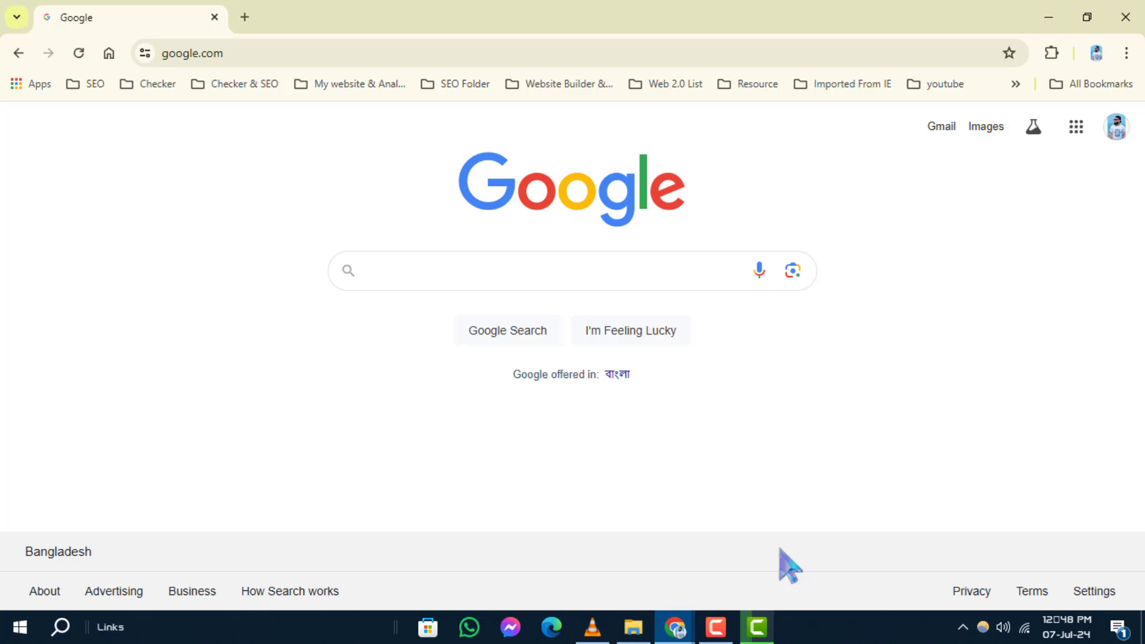
pyautogui.click(1126, 53)
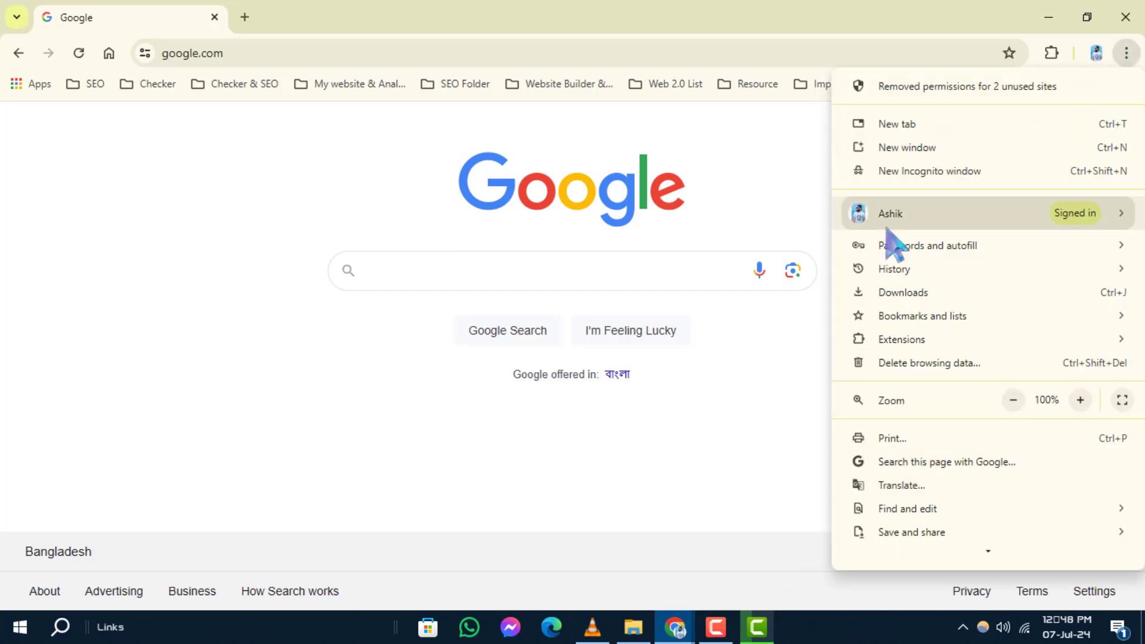
pyautogui.moveTo(895, 214)
pyautogui.click(763, 596)
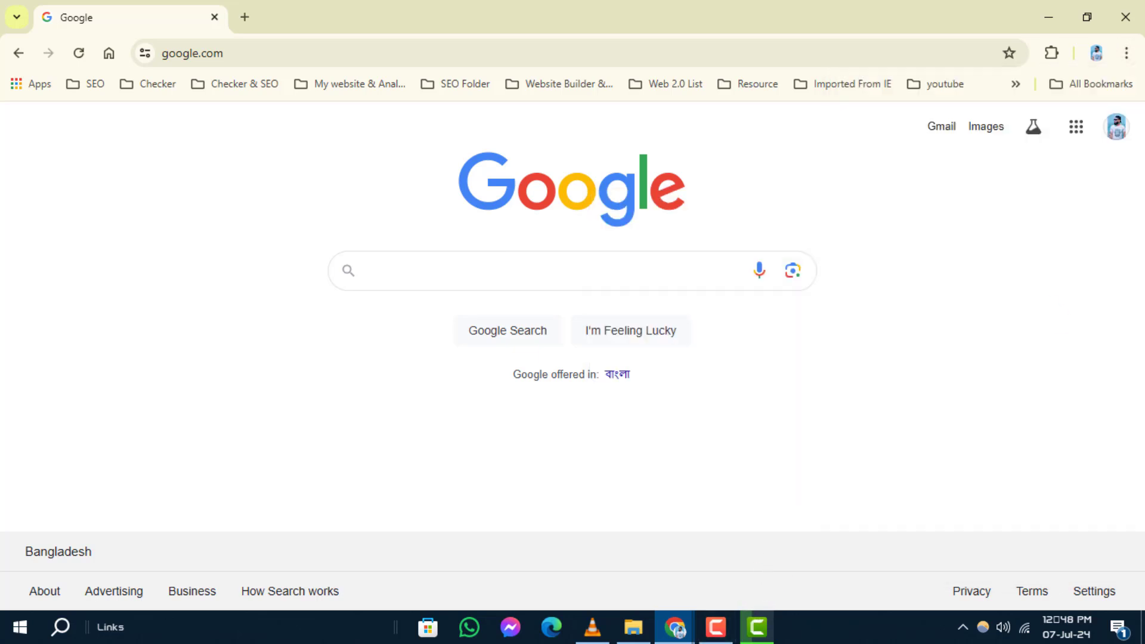
pyautogui.click(1127, 53)
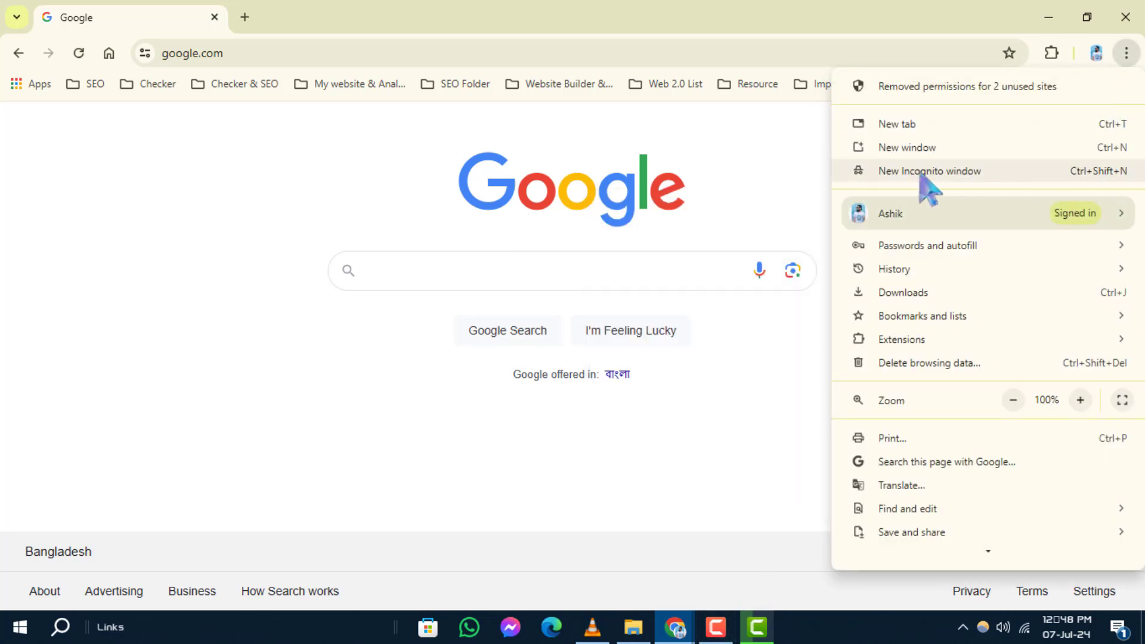
pyautogui.click(766, 511)
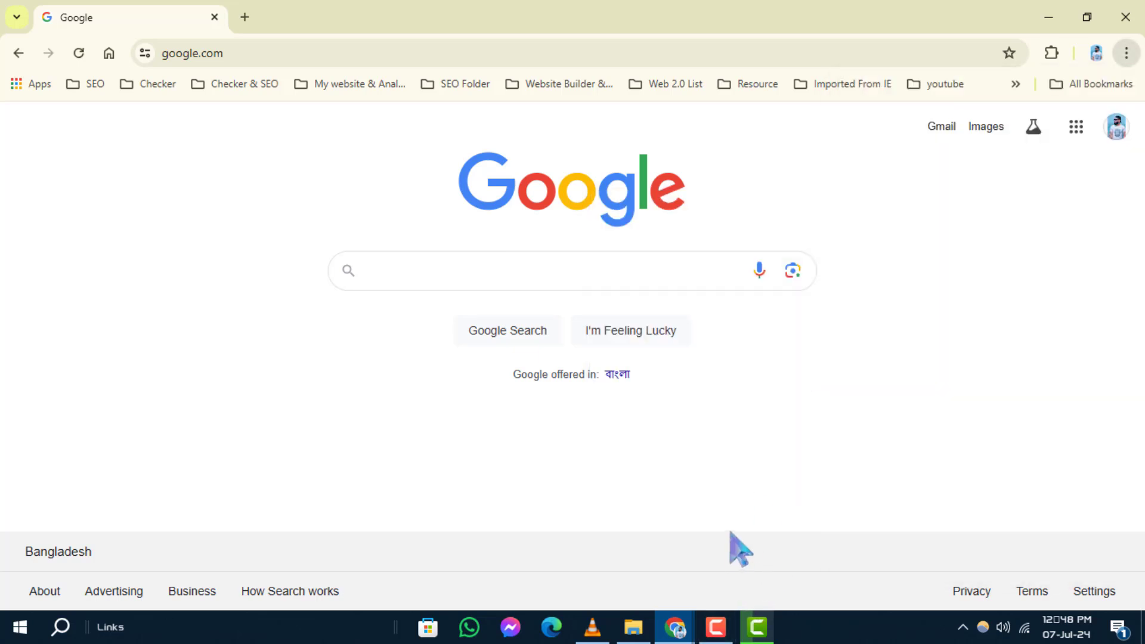
# Step: In a new tab, go from the Search Labs flask icon to Manage experiments
pyautogui.click(245, 17)
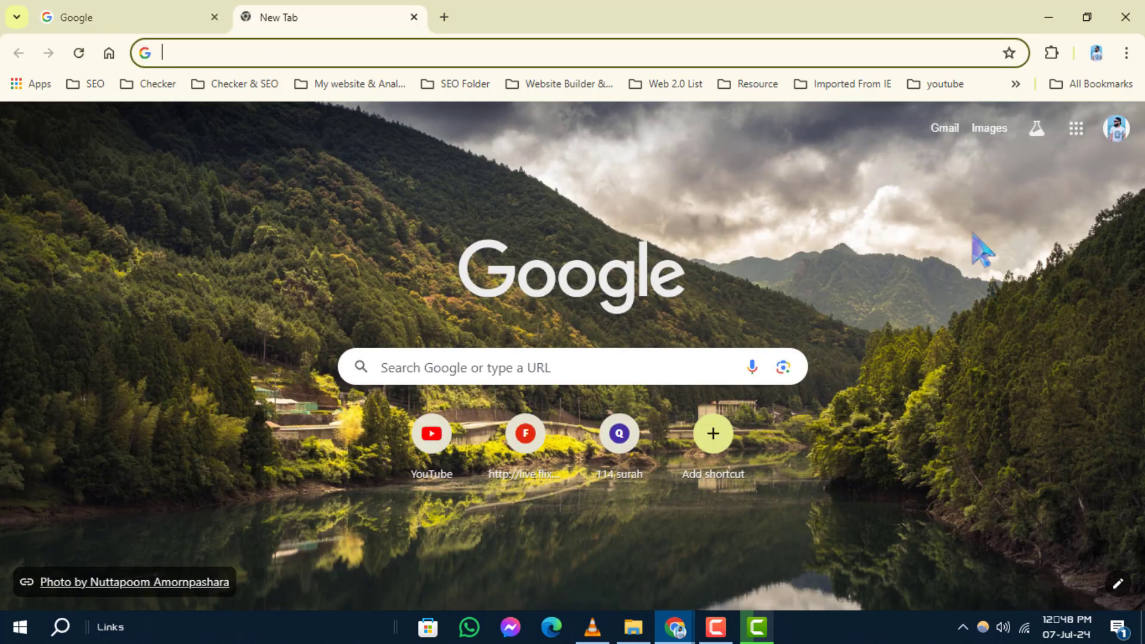
pyautogui.click(1038, 130)
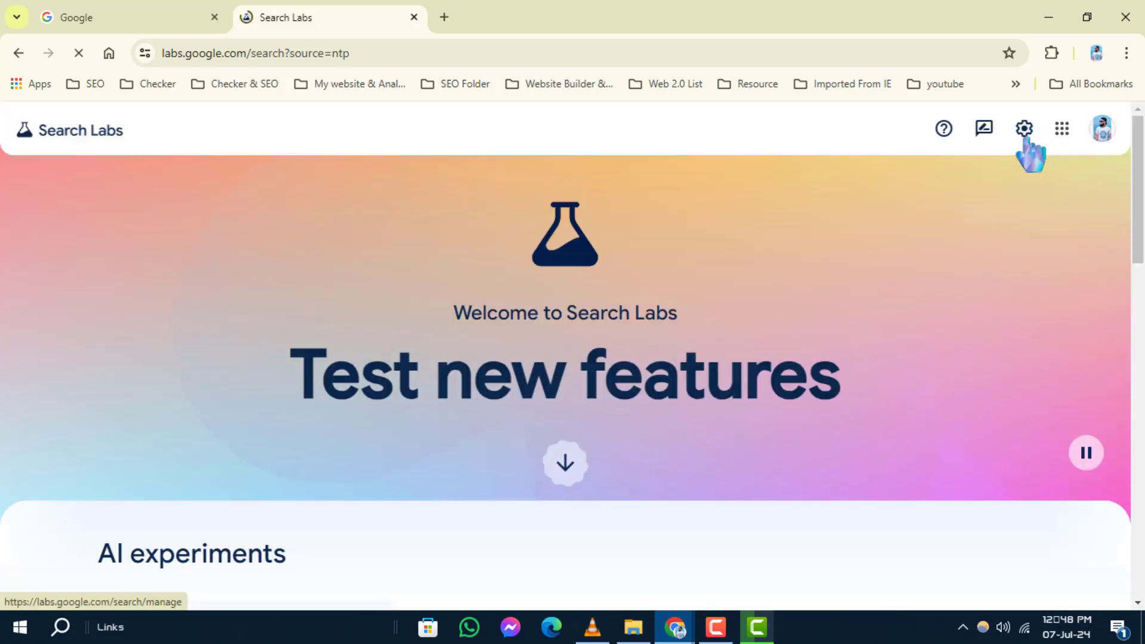
pyautogui.click(1024, 129)
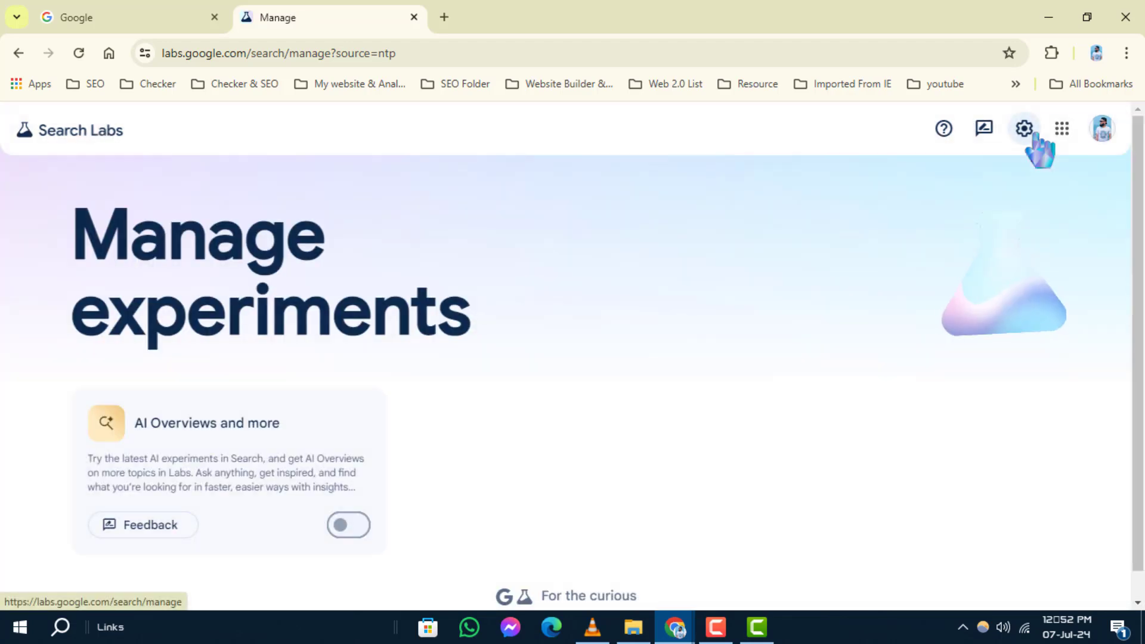
pyautogui.scroll(-1, 644, 313)
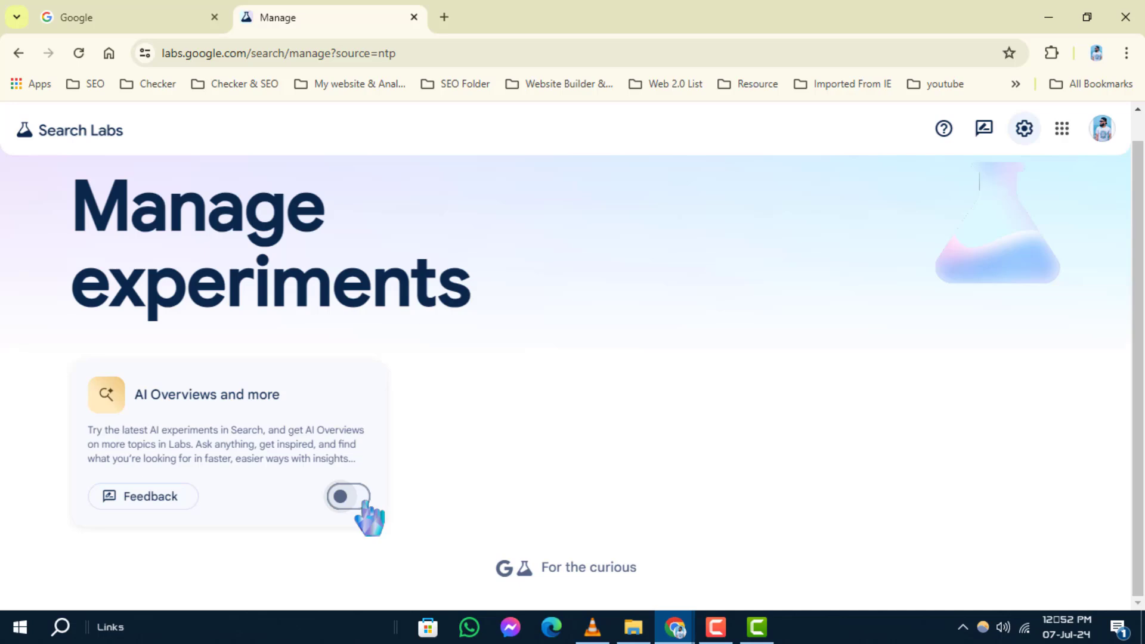
# Step: Switch on the toggle on the 'AI Overviews and more' card
pyautogui.click(349, 496)
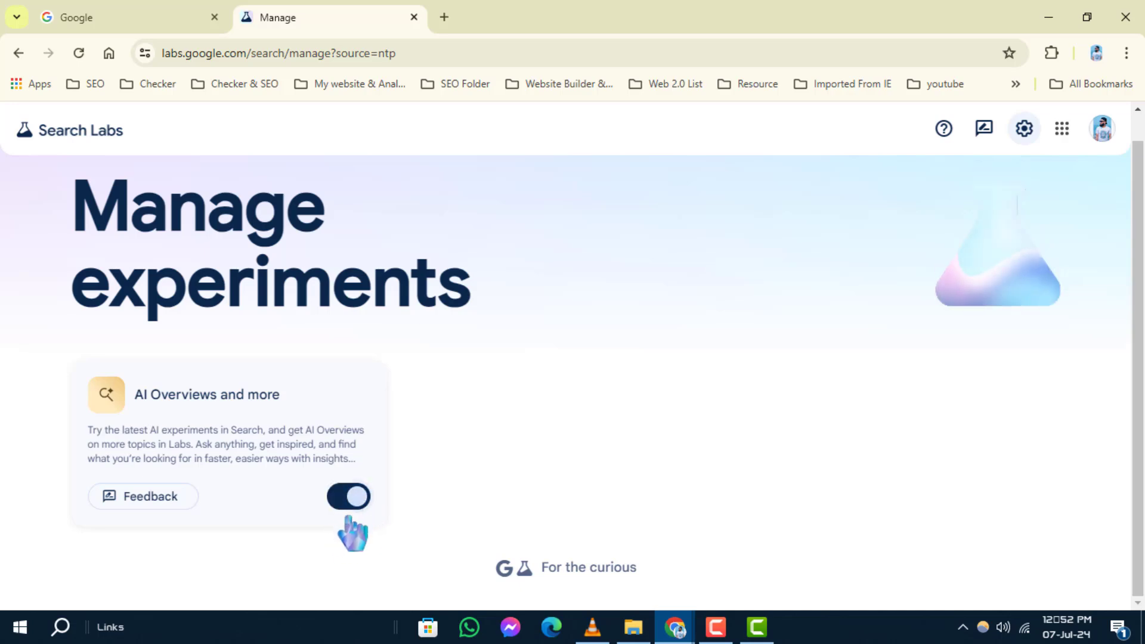